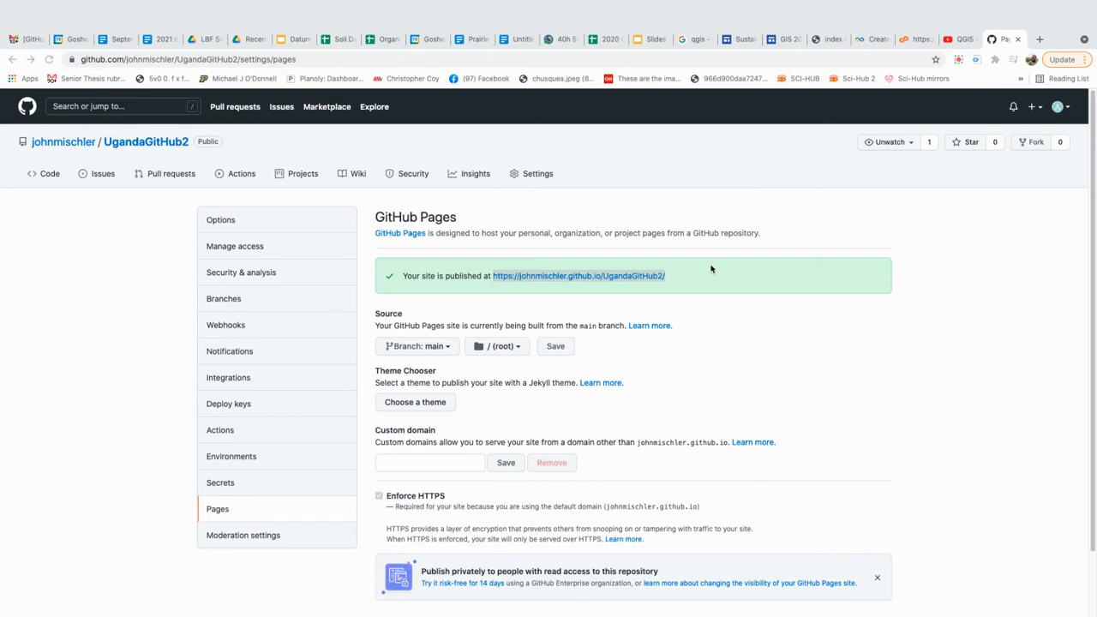
mouse_move(817, 613)
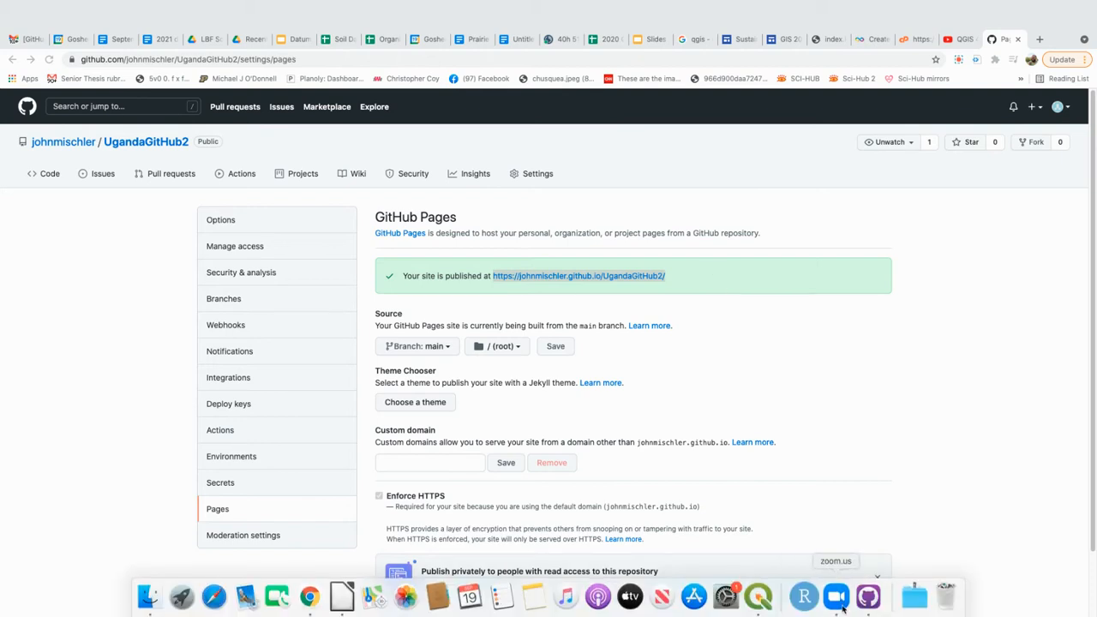
click(870, 605)
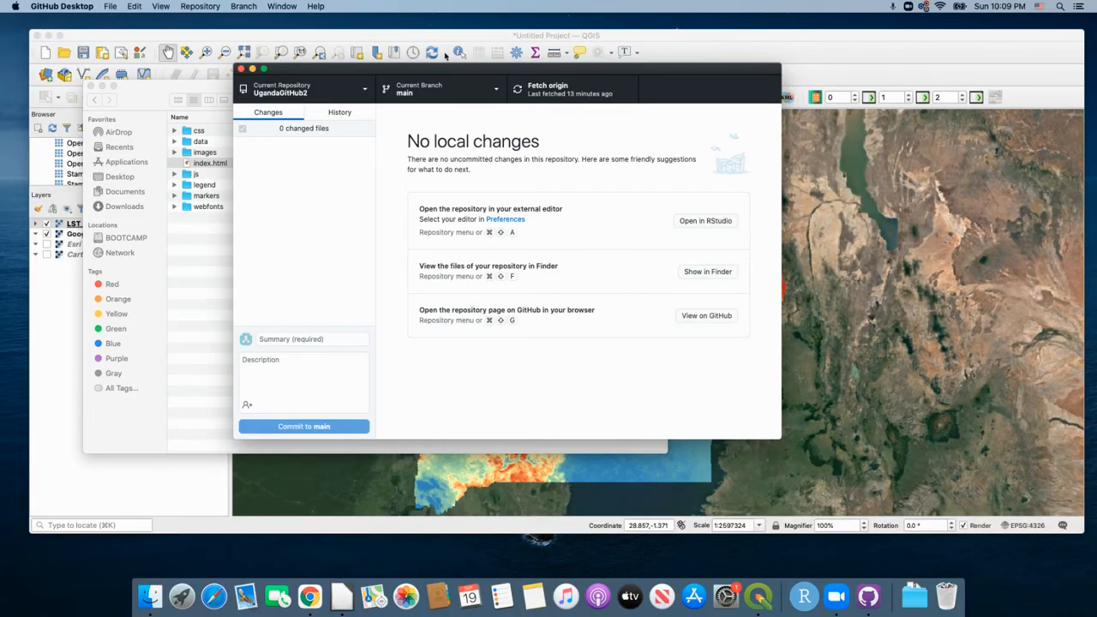
drag(462, 77, 492, 104)
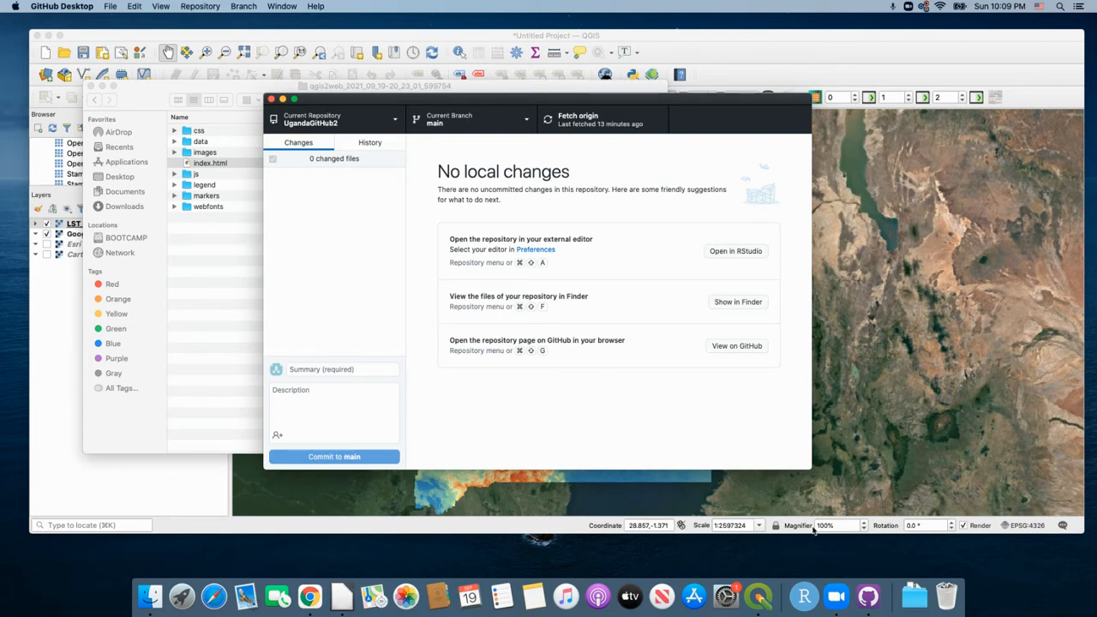
click(308, 596)
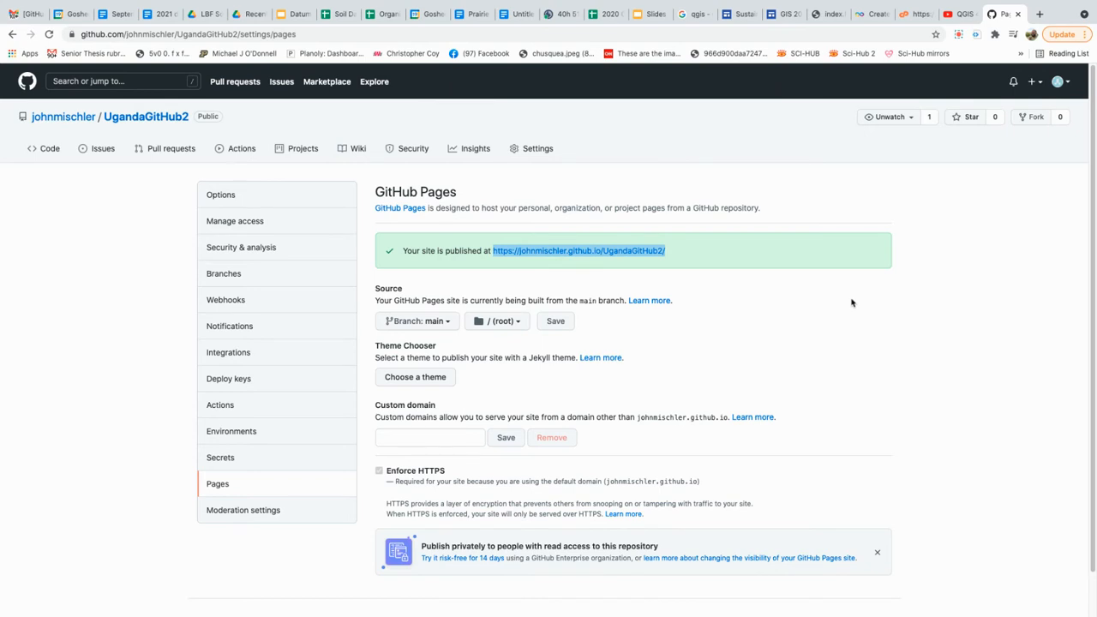
Step: Switch to Finder and copy all contents of the qgis2web_2021_09_19-20_23_01_599754 folder inside UgandaWebMap in Downloads
mouse_move(438, 615)
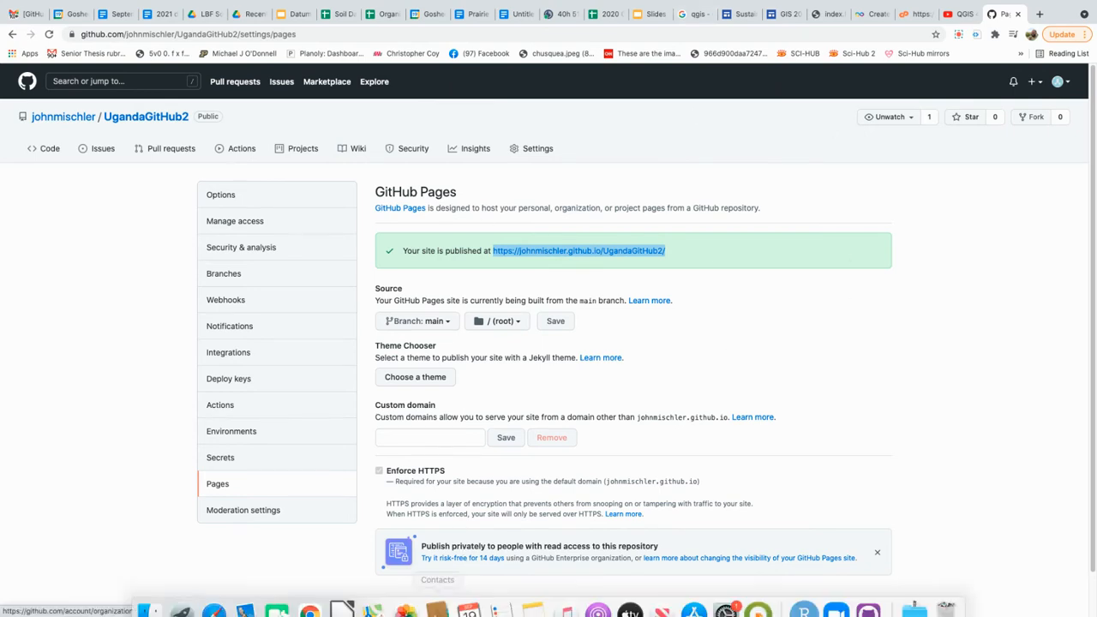
click(151, 597)
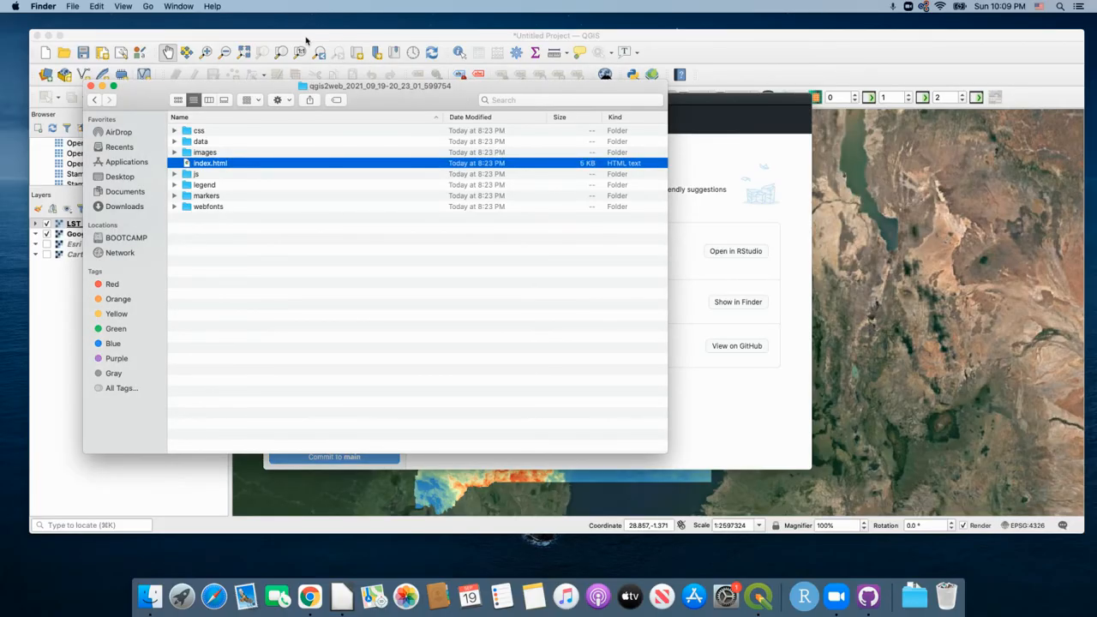
drag(267, 93, 431, 87)
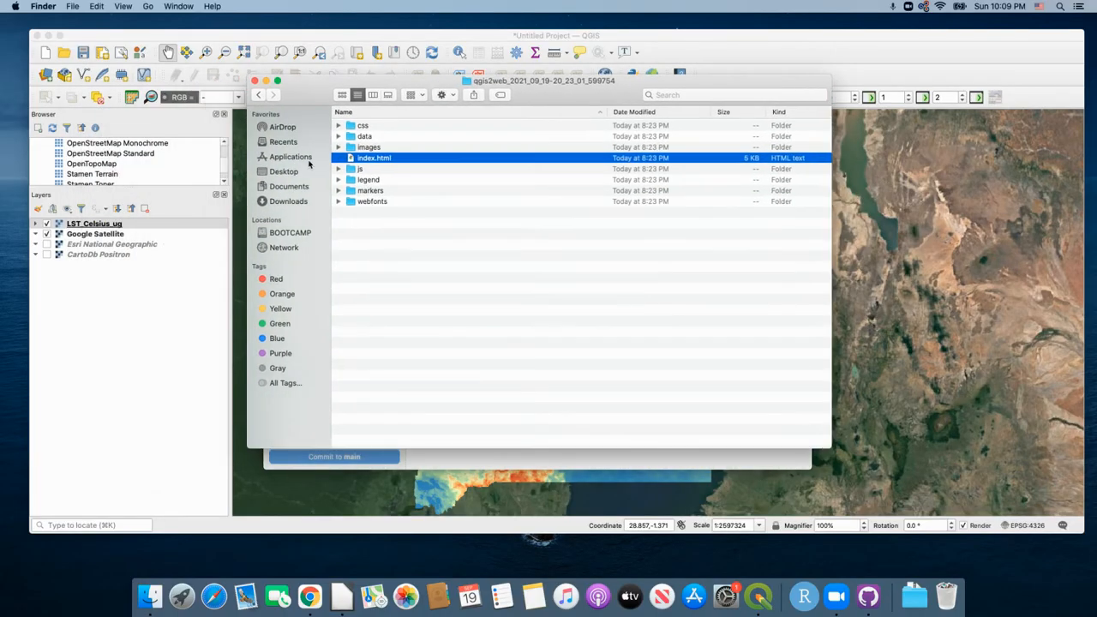
click(290, 201)
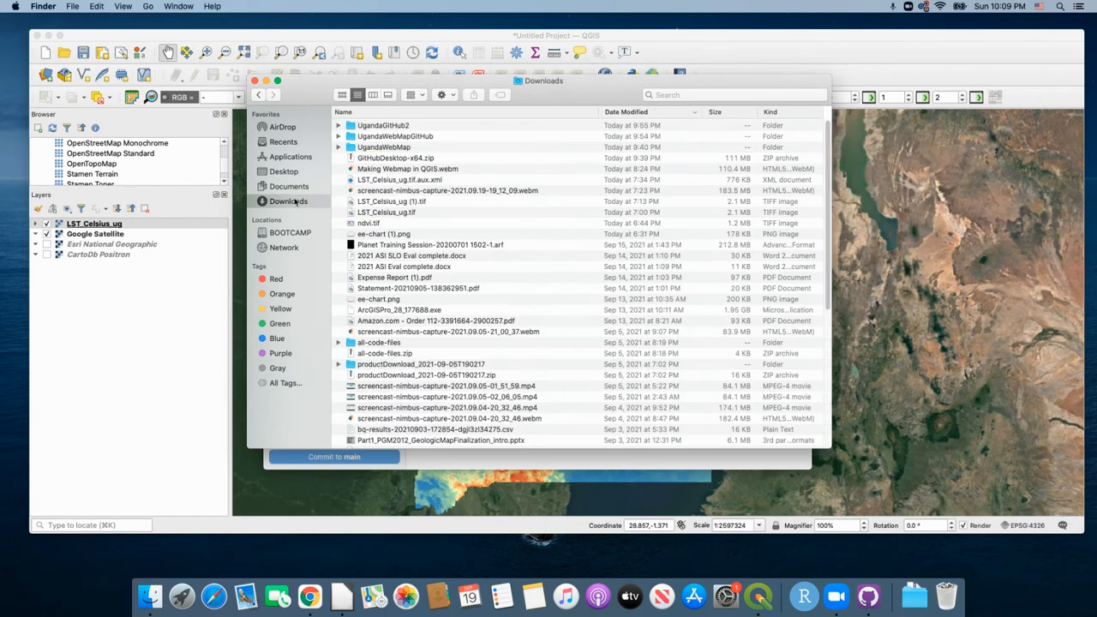
double_click(351, 148)
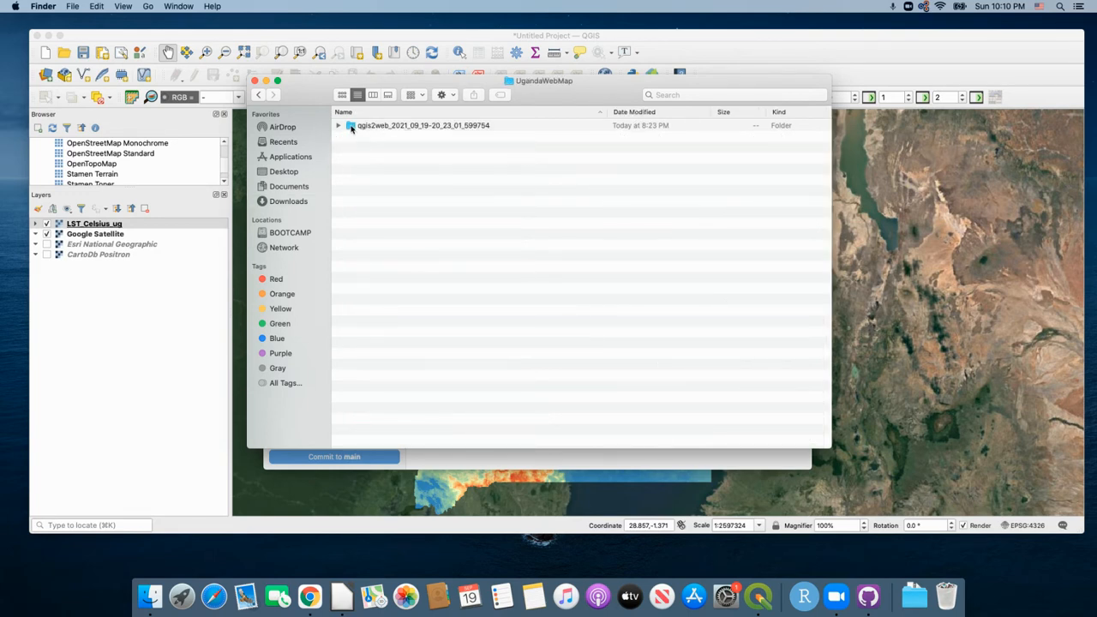
double_click(351, 128)
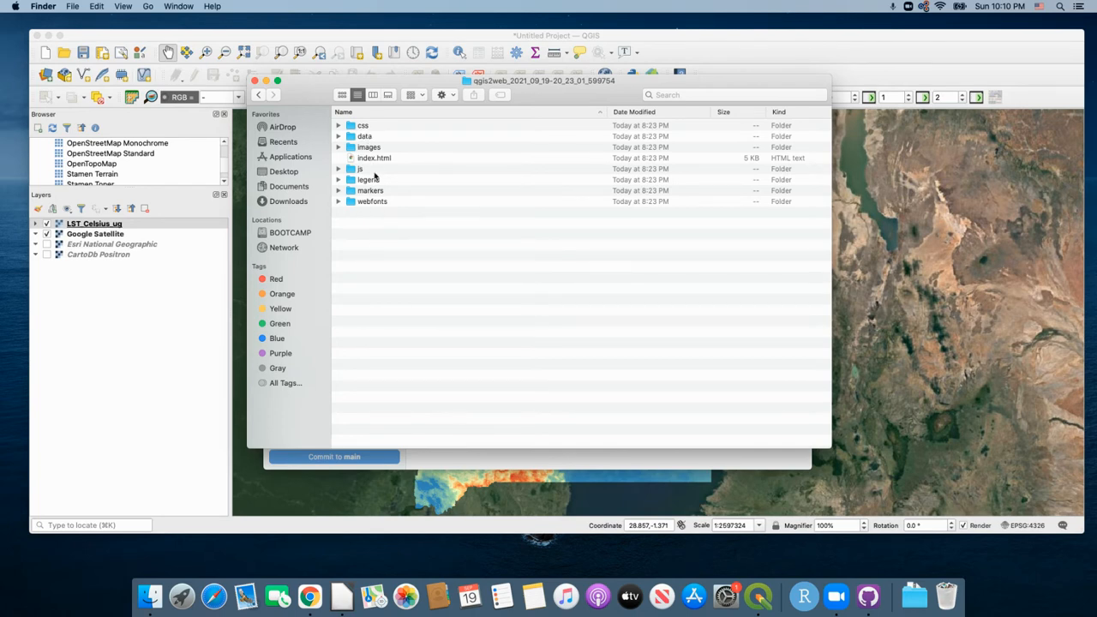
key(super+a)
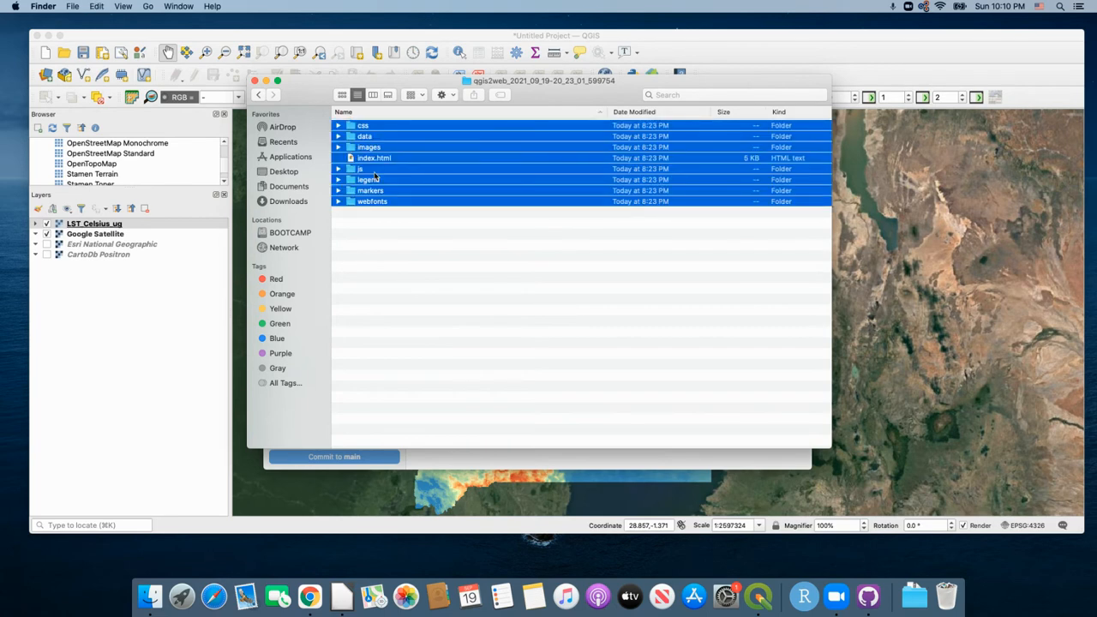
key(super+c)
Step: Create a folder named REalwebmapafioasingpaosjfdg in Downloads and paste the copied web map files into it
click(292, 207)
click(443, 95)
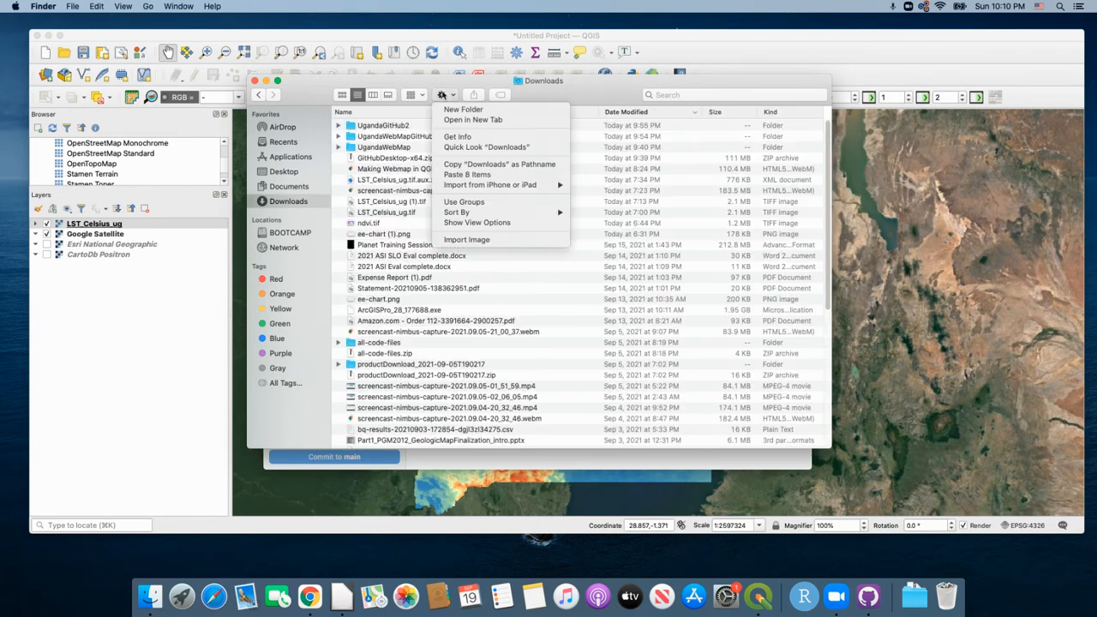
click(450, 110)
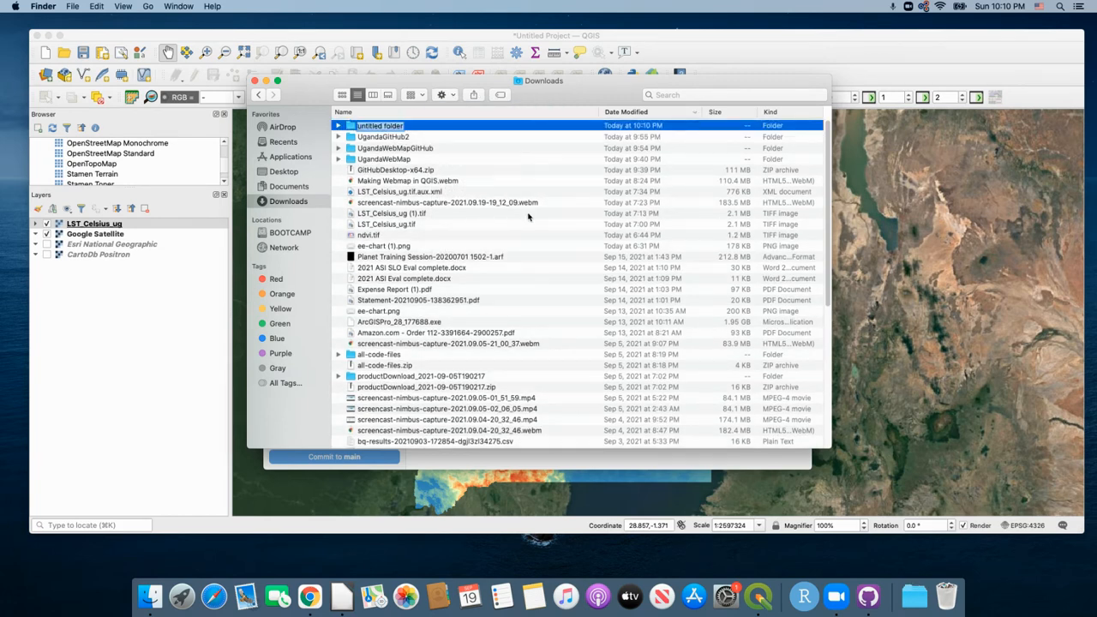
text(REalwebmapafioasingpaosjfdg)
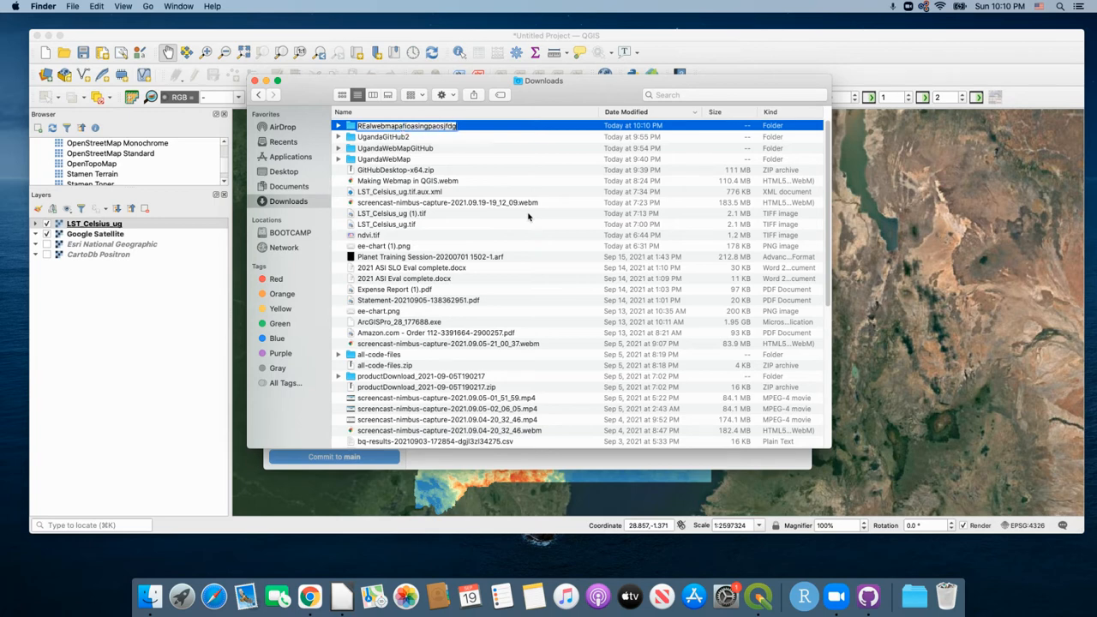
key(Return)
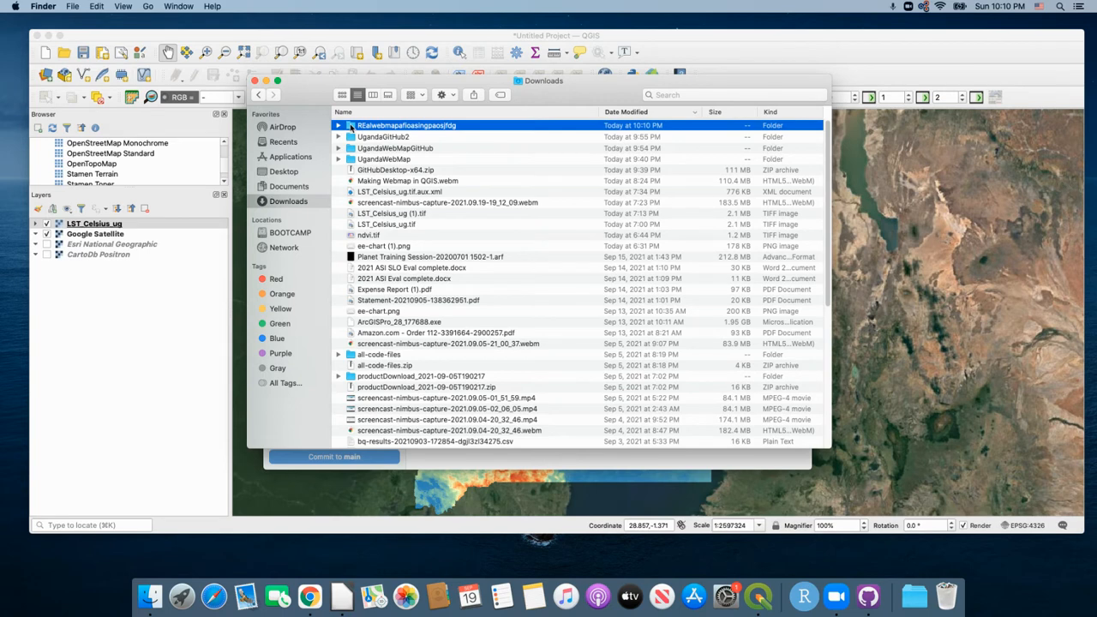
double_click(351, 126)
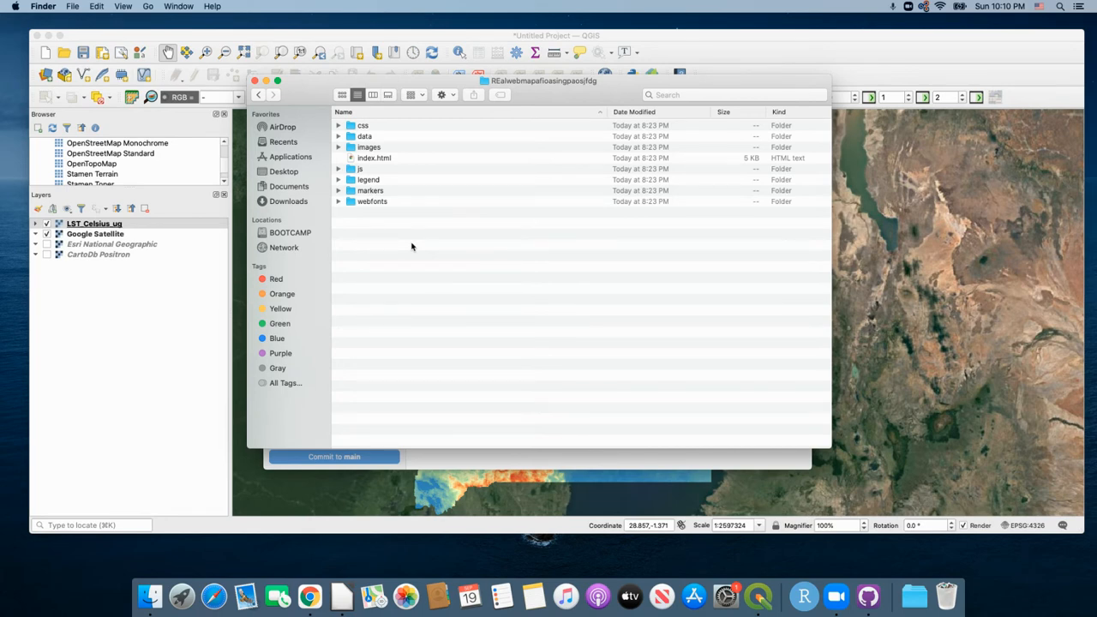
click(291, 201)
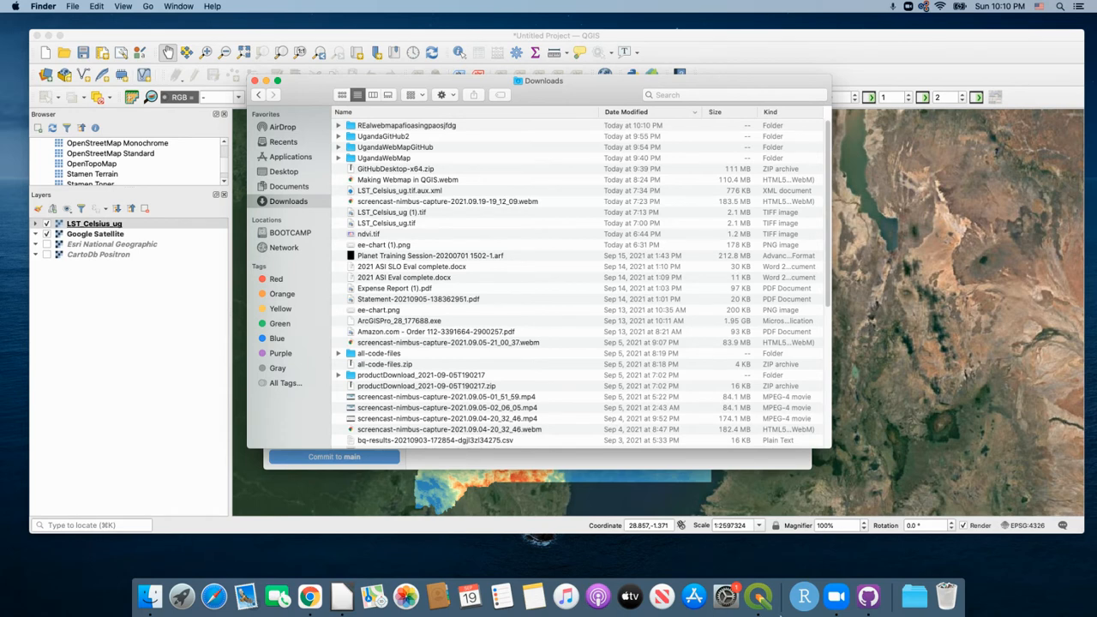
Step: Switch to GitHub Desktop and select the REalwebmapafioasingpaosjfdg folder in Downloads as the path for adding a local repository
click(868, 599)
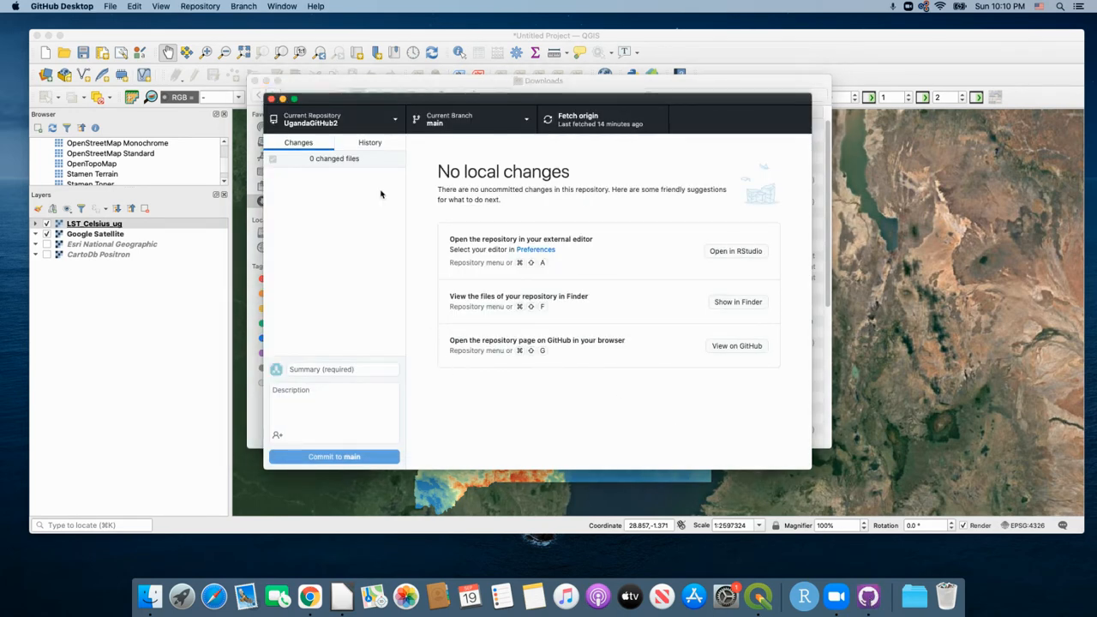
click(114, 8)
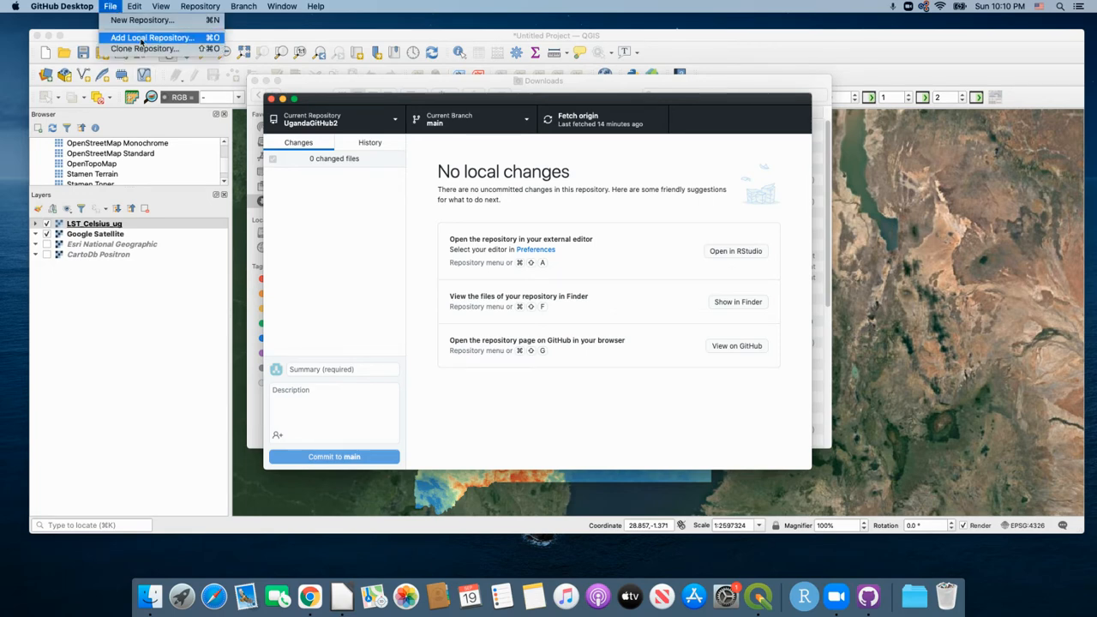
click(143, 38)
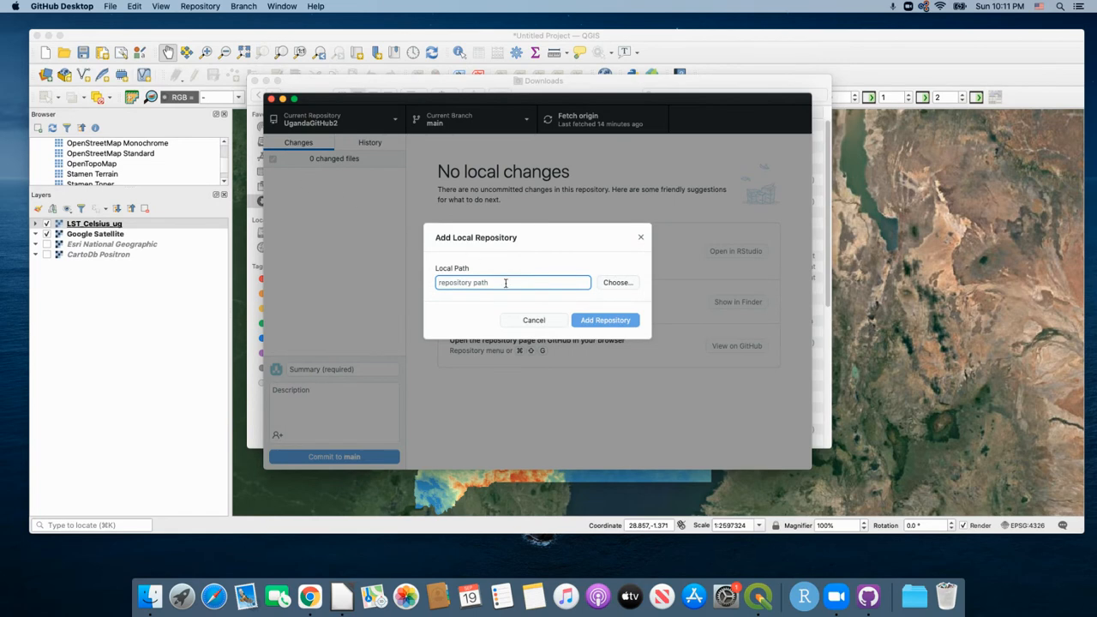
click(613, 284)
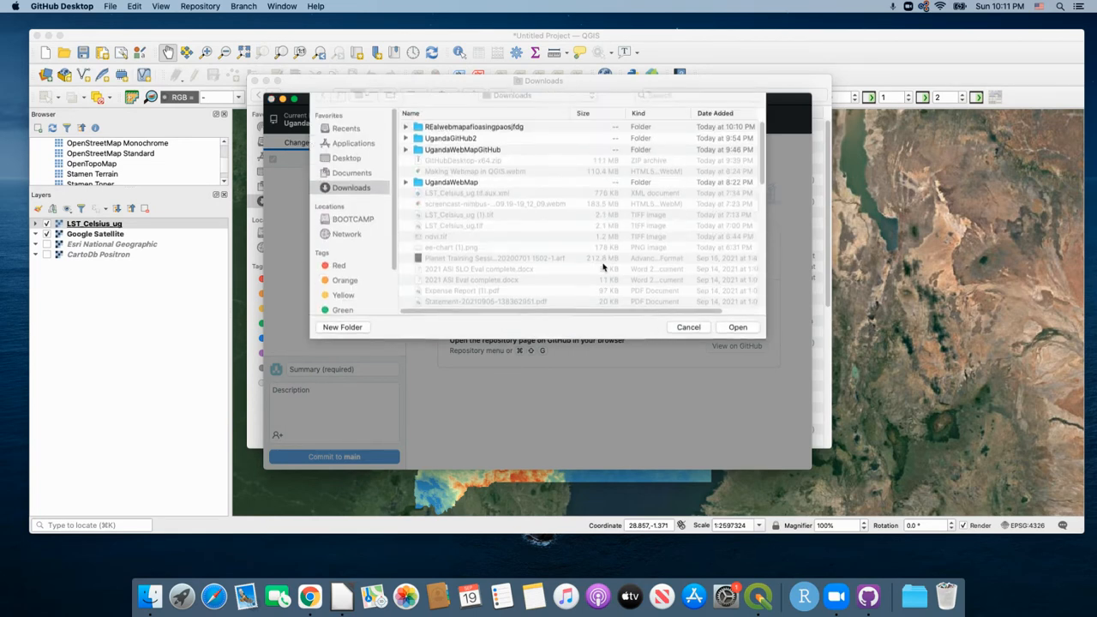
click(415, 136)
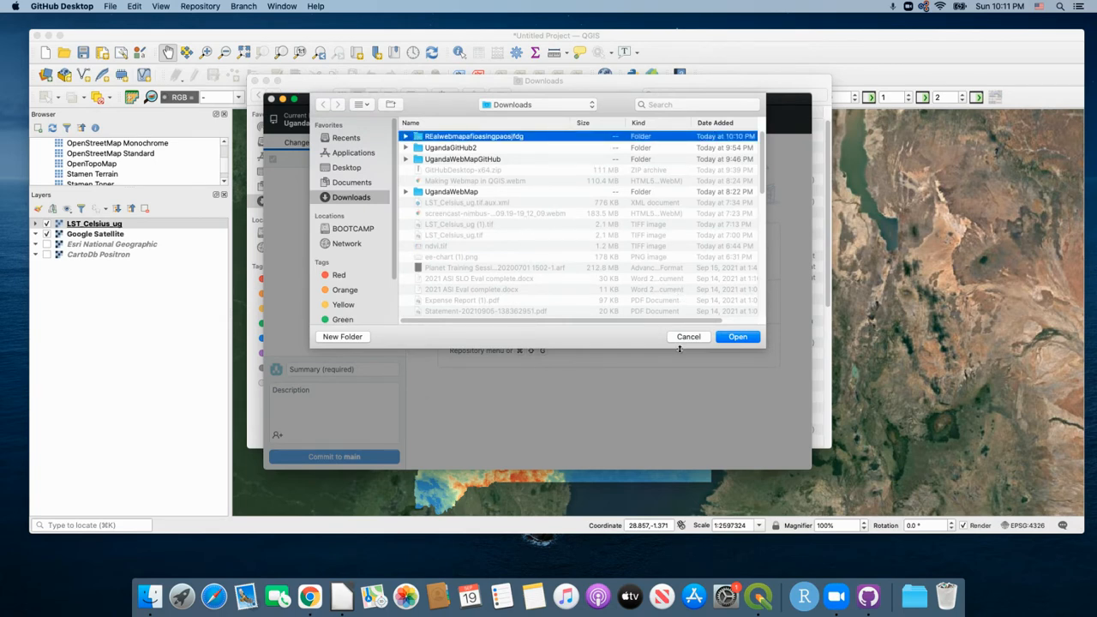
click(735, 337)
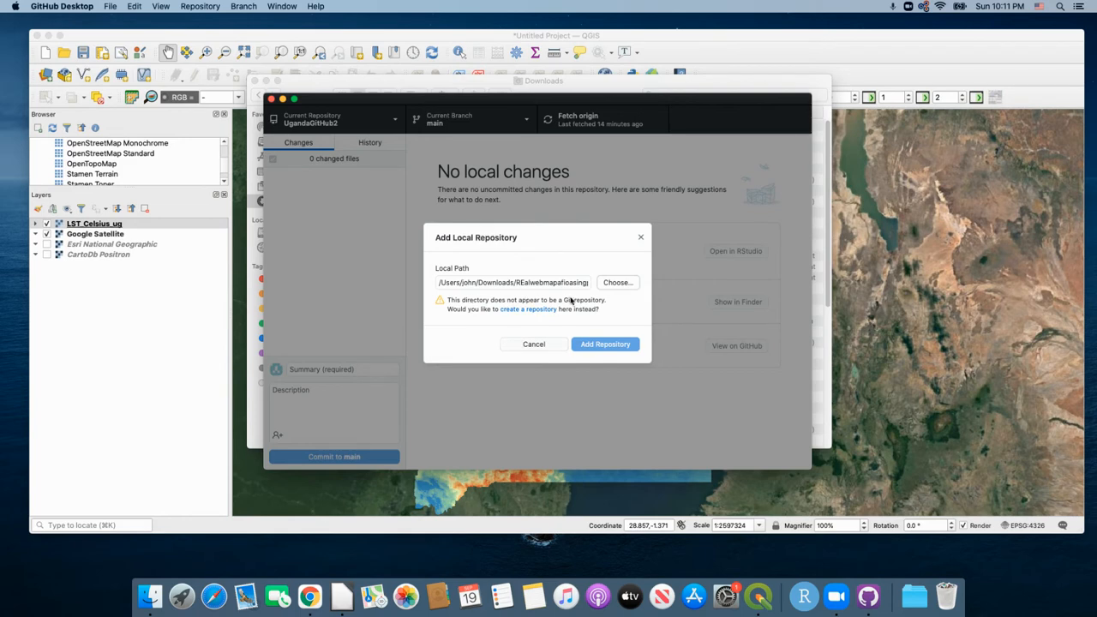
Step: Create a repository in that folder instead, with the description "uganda LST data" and initialized with a README
click(527, 309)
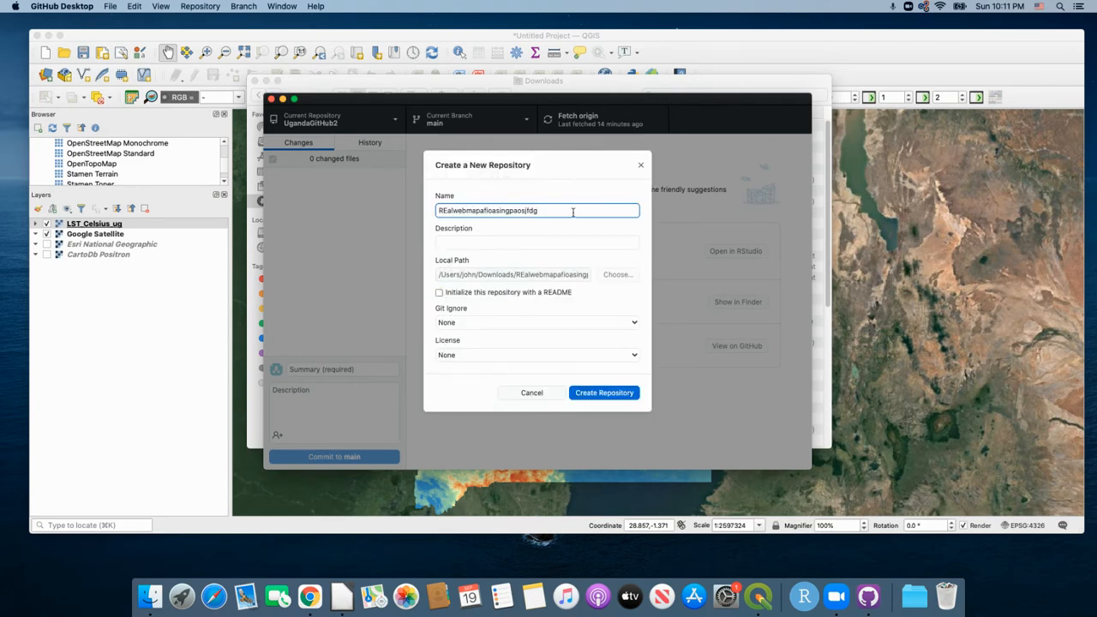
click(495, 243)
text(uganda L)
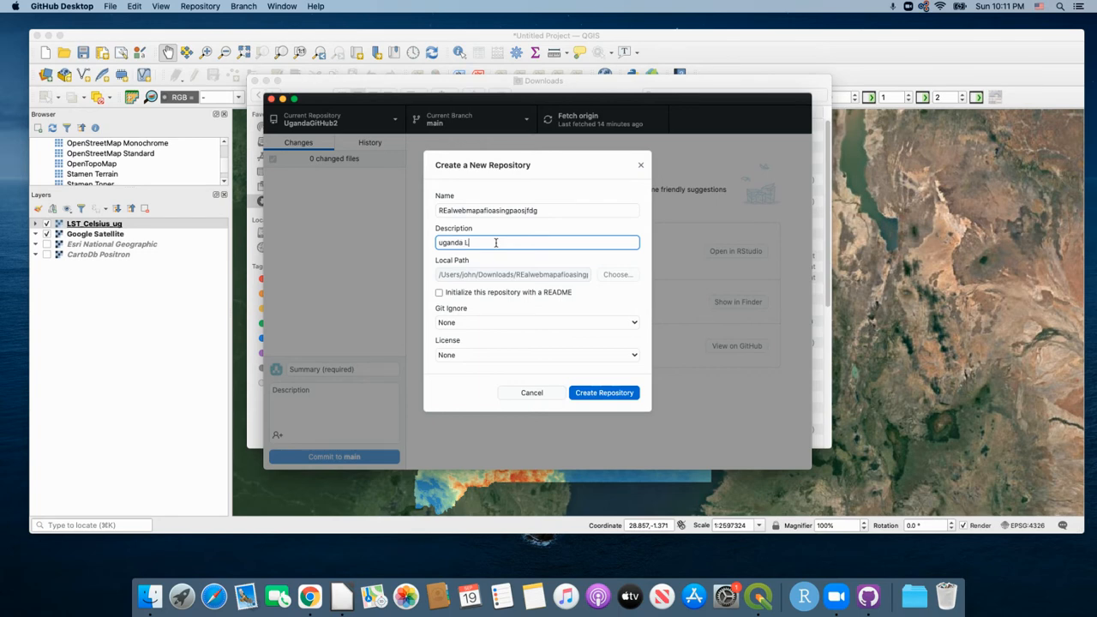
text(ST data)
click(439, 294)
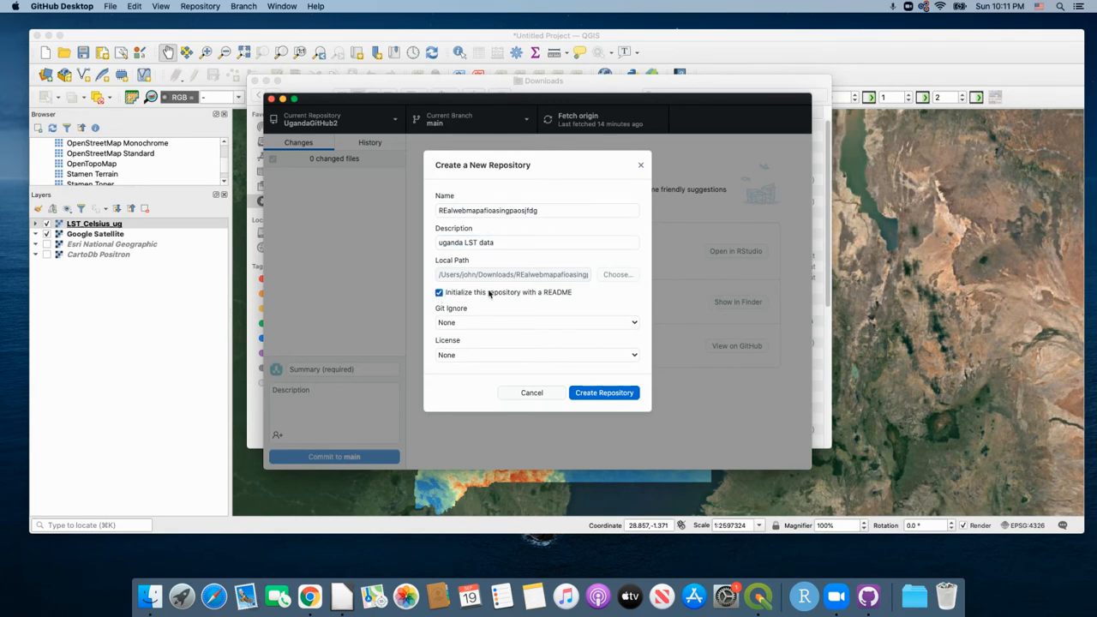
click(602, 395)
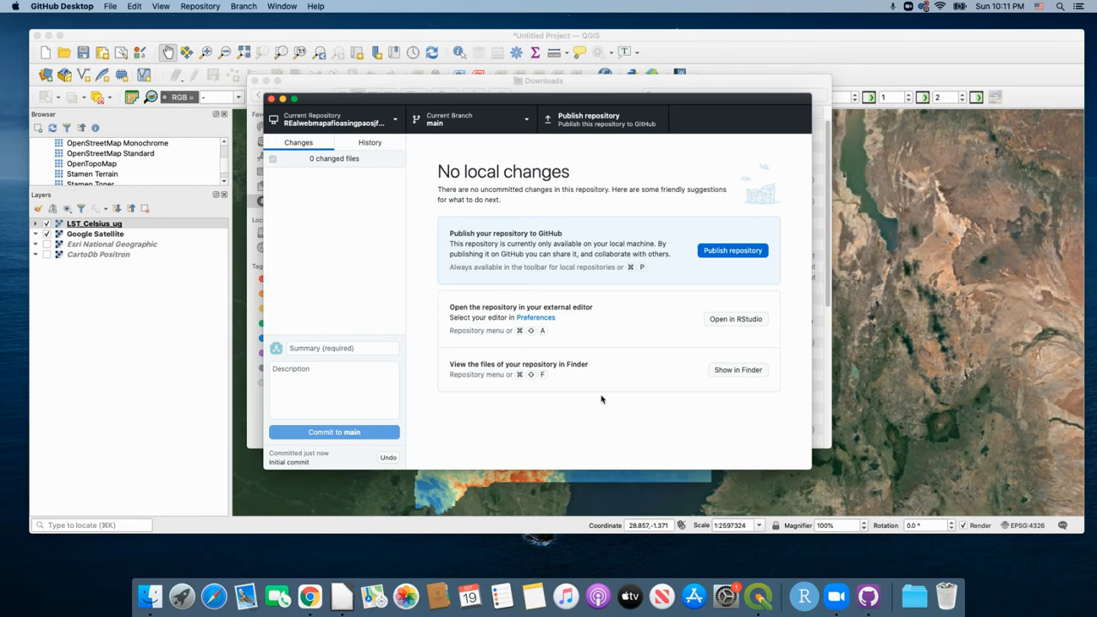
Step: Publish the new repository to GitHub.com with the code not kept private
click(731, 250)
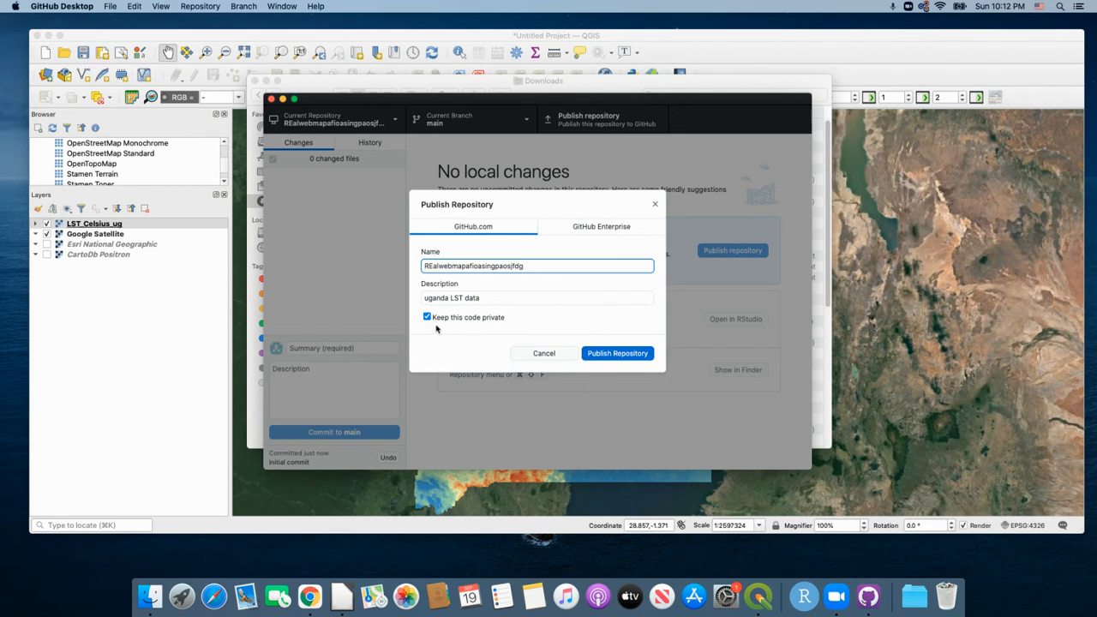
click(427, 317)
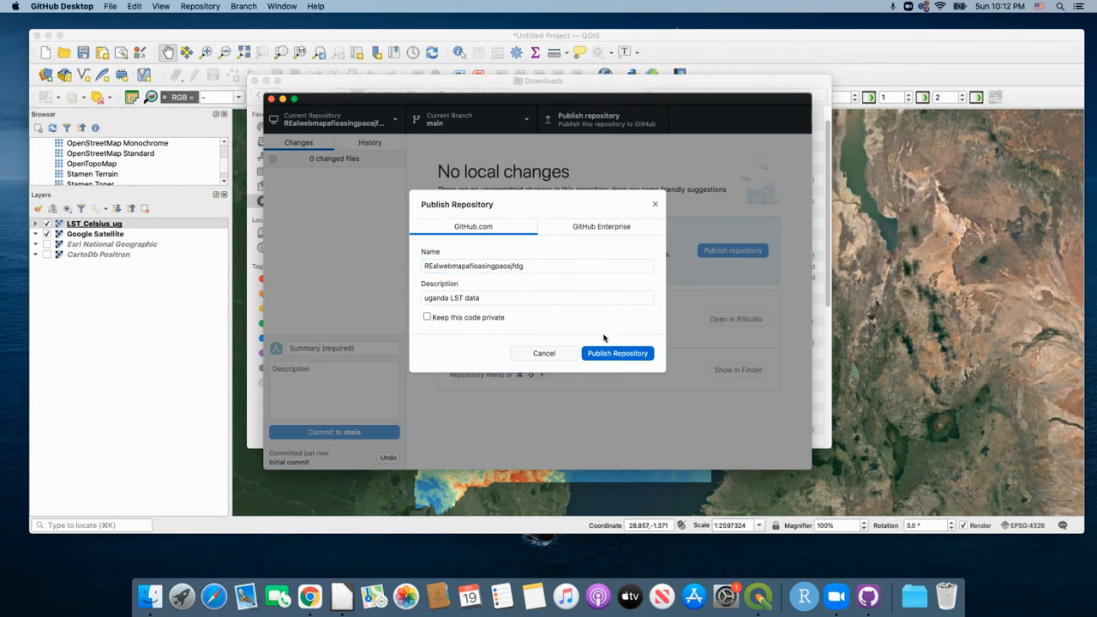
click(618, 356)
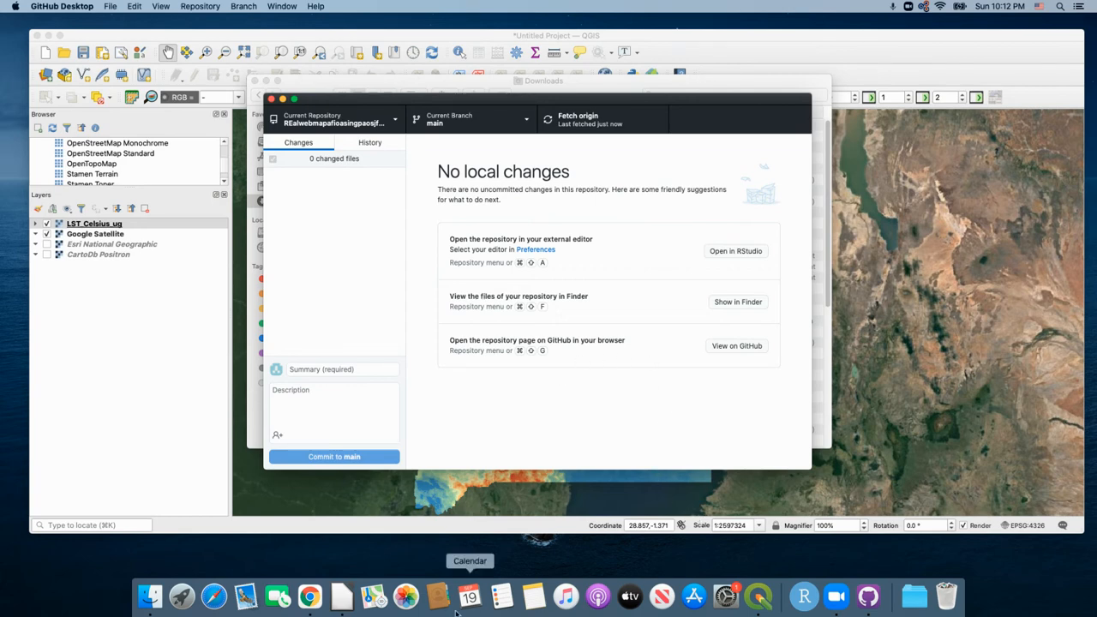
Step: Switch to Chrome and open the GitHub account's profile overview to look over its repositories and recent contribution activity
click(312, 598)
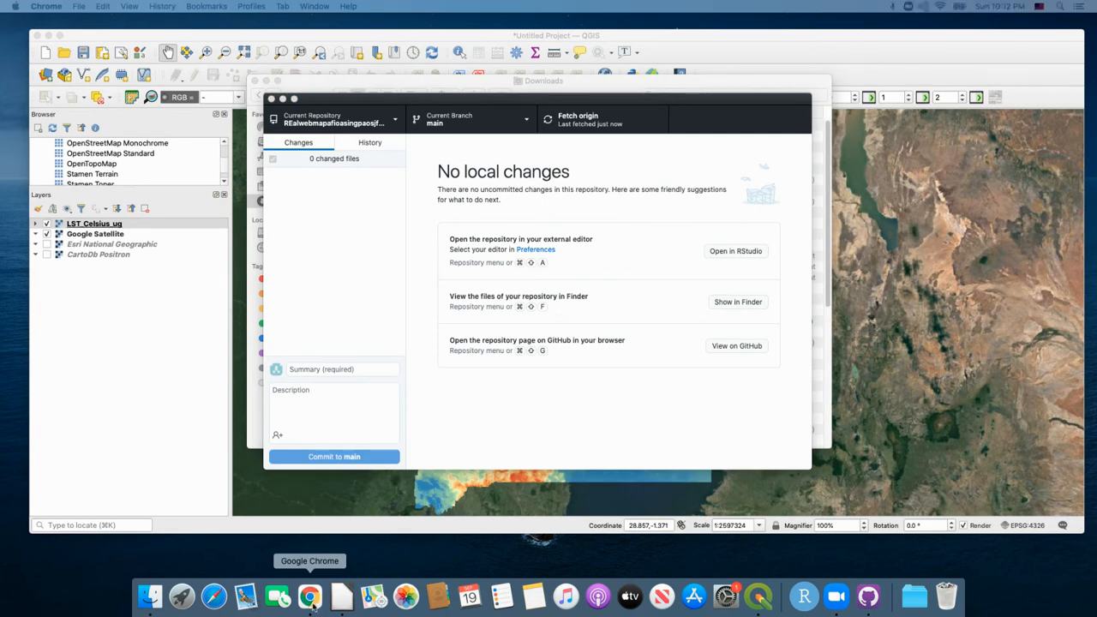
click(312, 599)
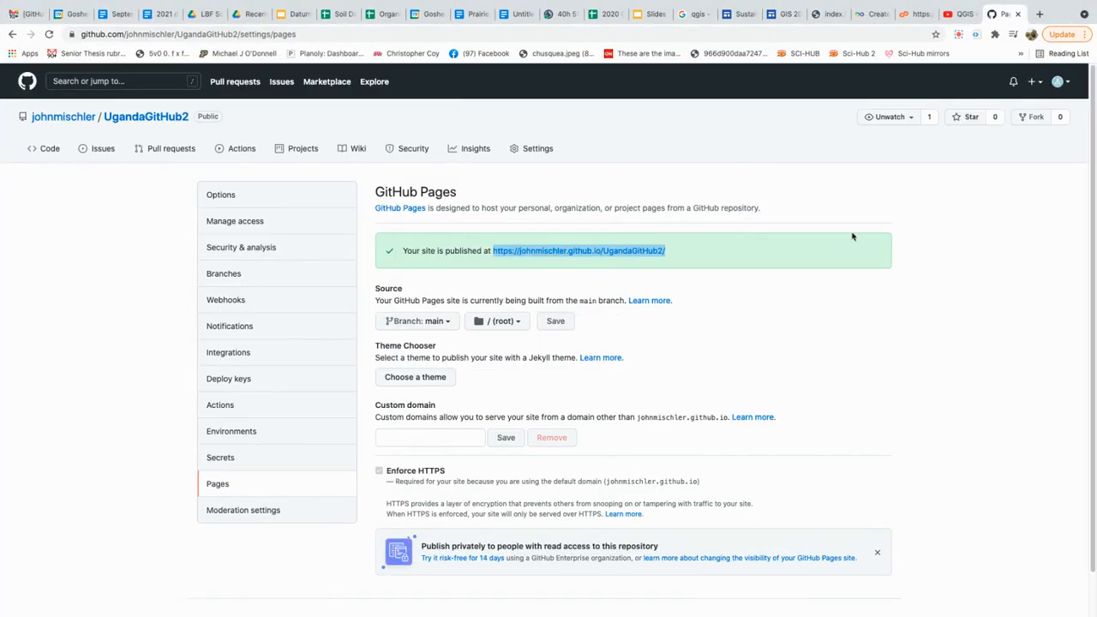
click(62, 118)
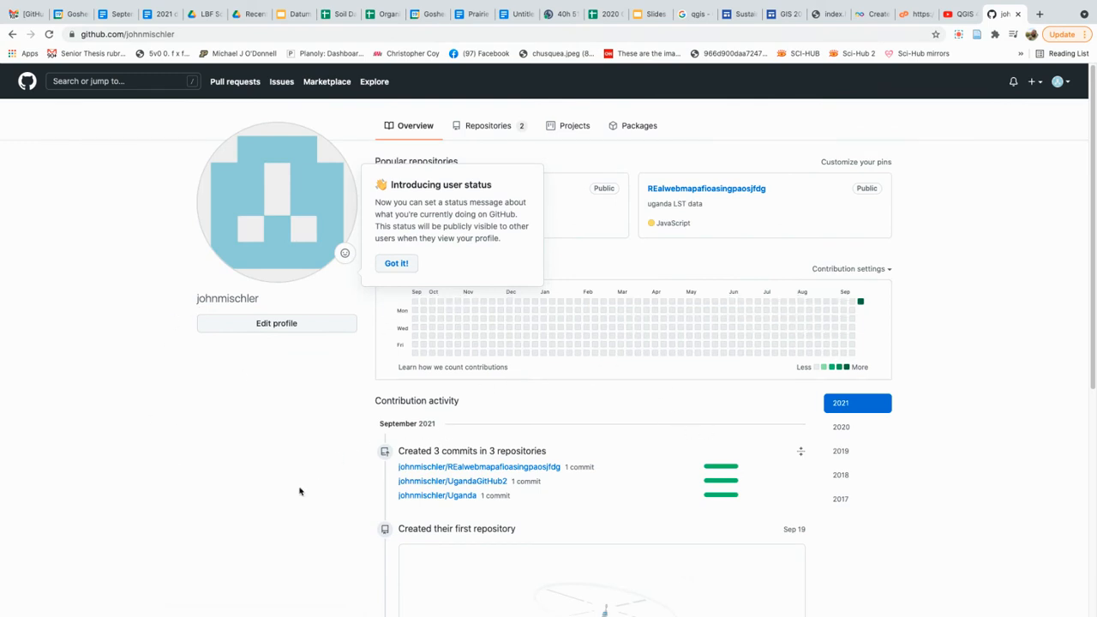
scroll(299, 491, down, 2)
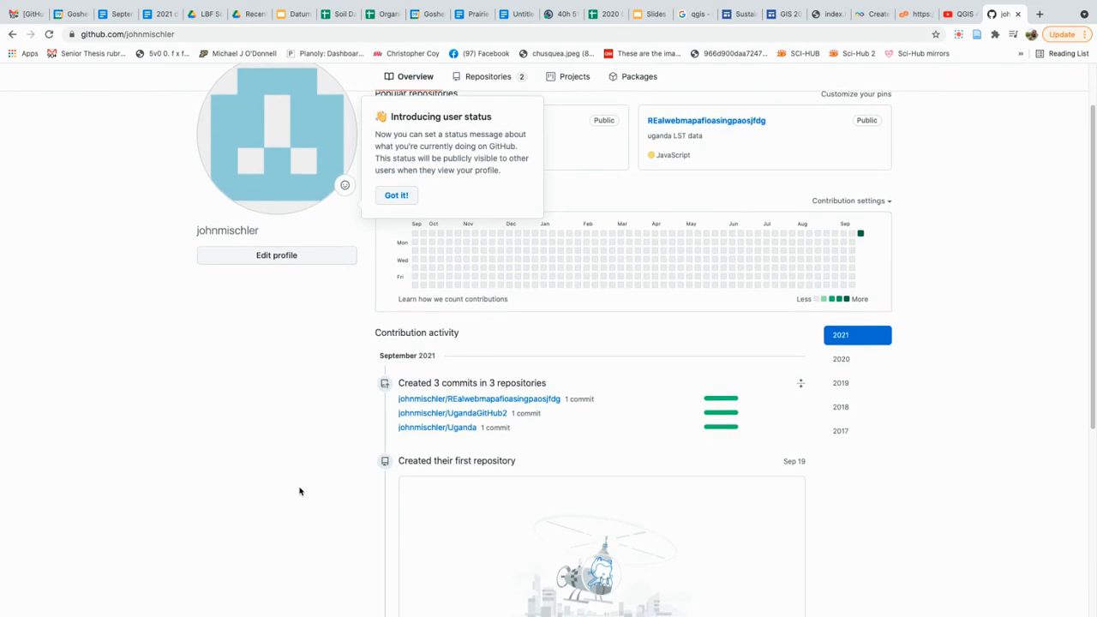
scroll(299, 491, up, 2)
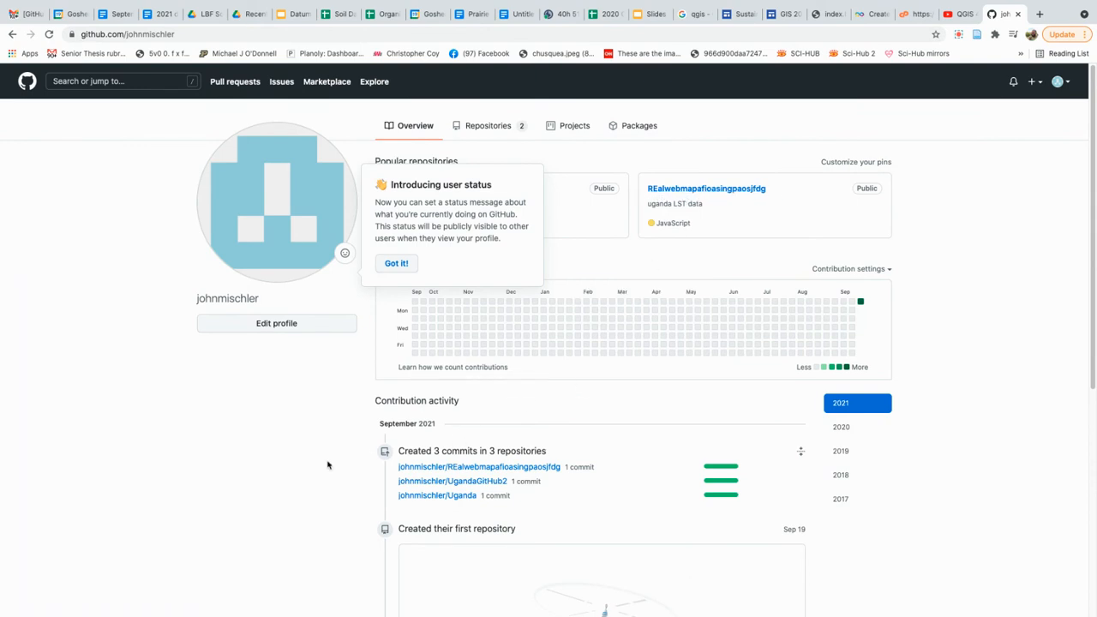
Step: Open the REalwebmapafioasingpaosjfdg repository from the profile's contribution activity and go to its GitHub Pages settings
scroll(327, 464, down, 2)
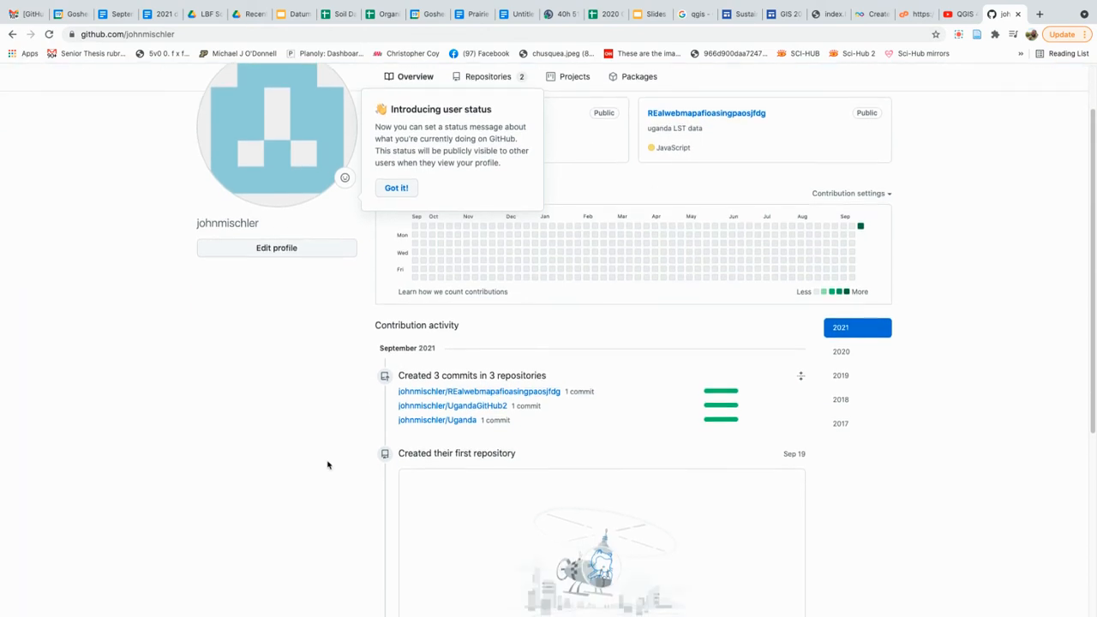
click(455, 392)
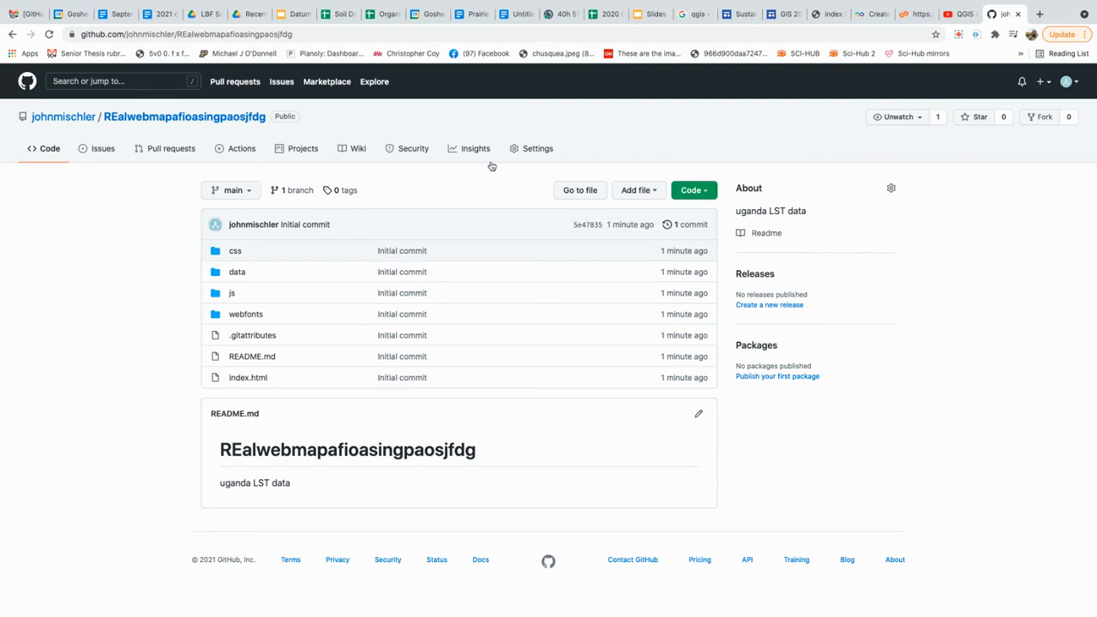
click(533, 151)
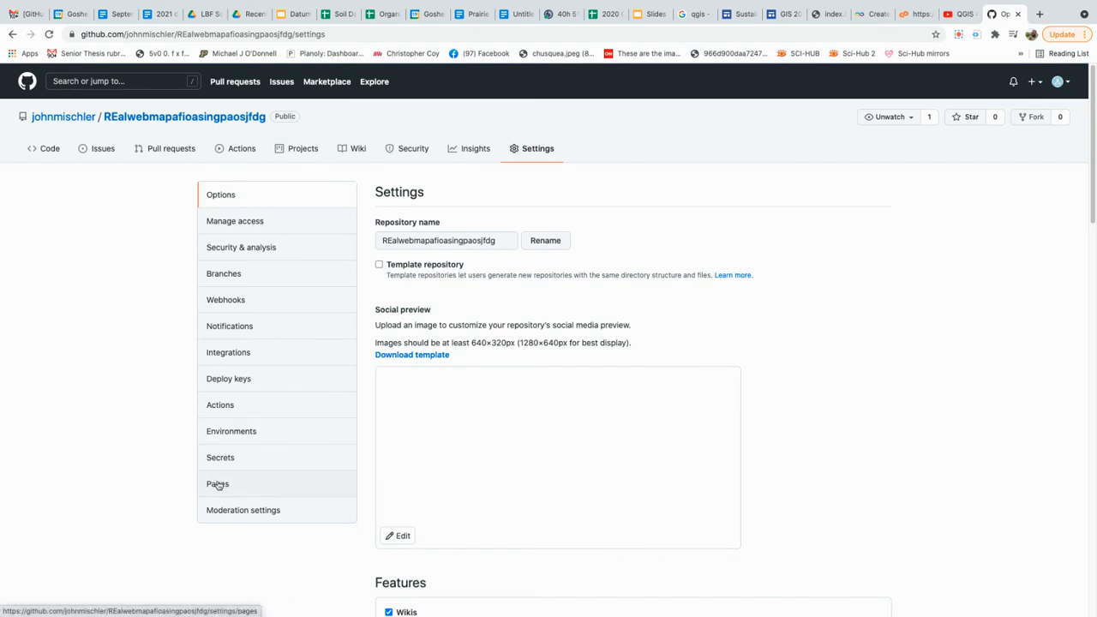
click(219, 485)
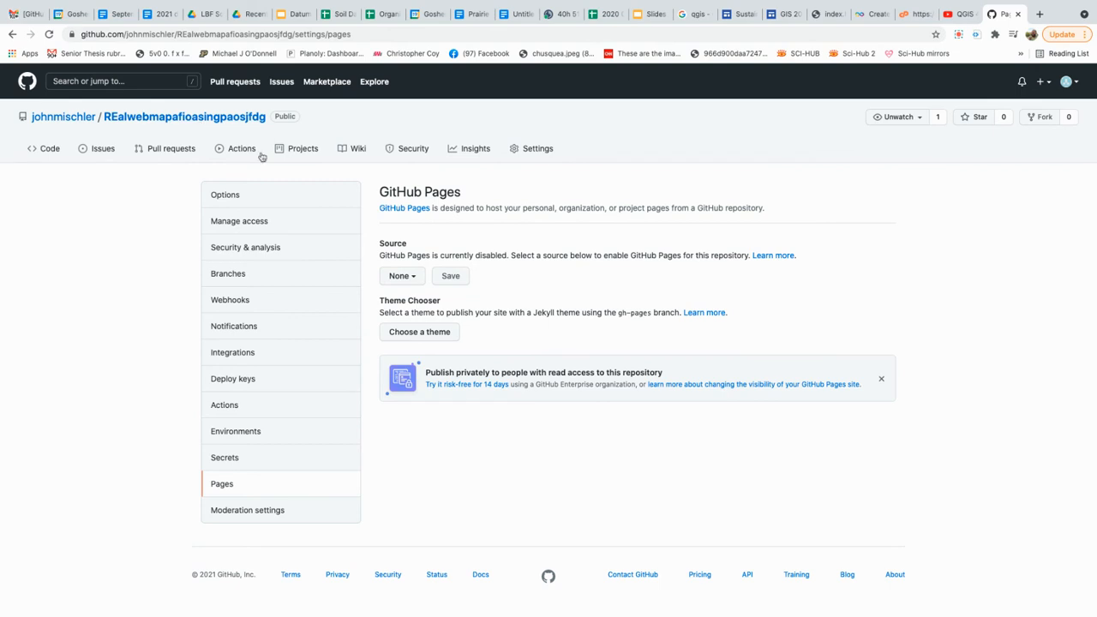
Step: Enable GitHub Pages for the repository with the main branch and the / (root) folder as source, and save it
click(412, 279)
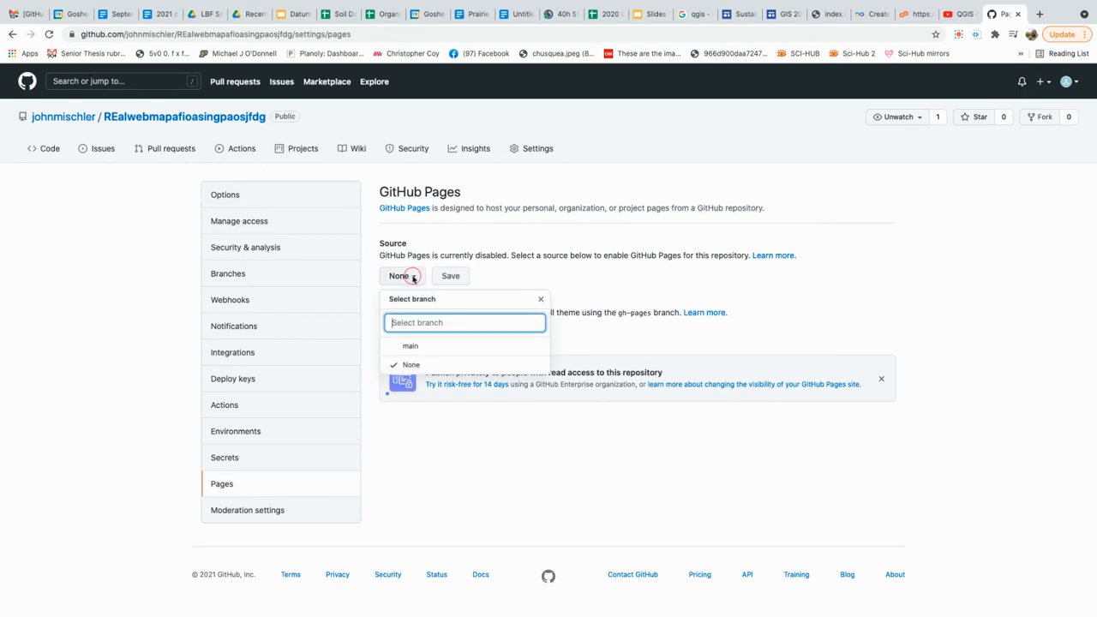
click(410, 345)
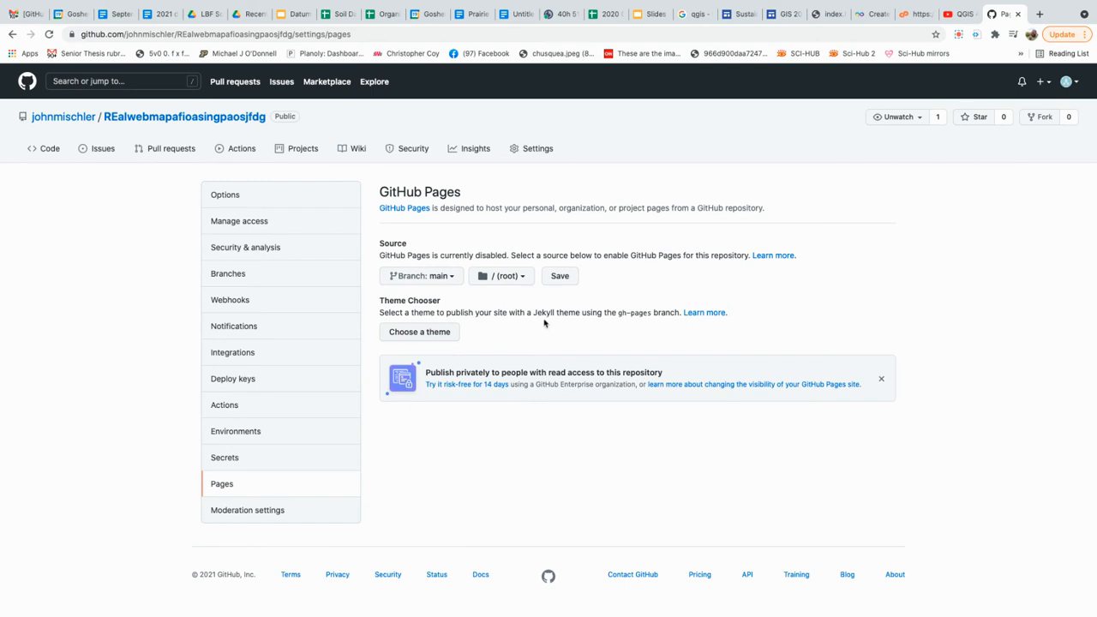
click(560, 277)
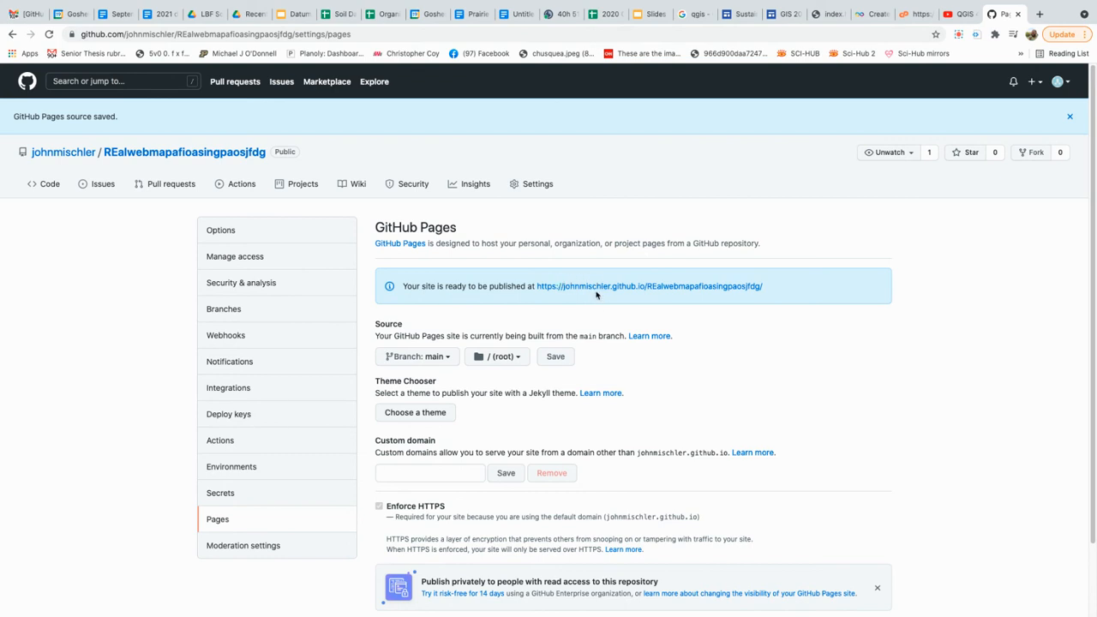
Step: Open the published site, copy its web address without the map-position suffix after the repository name, and load it in a new browser tab
click(598, 288)
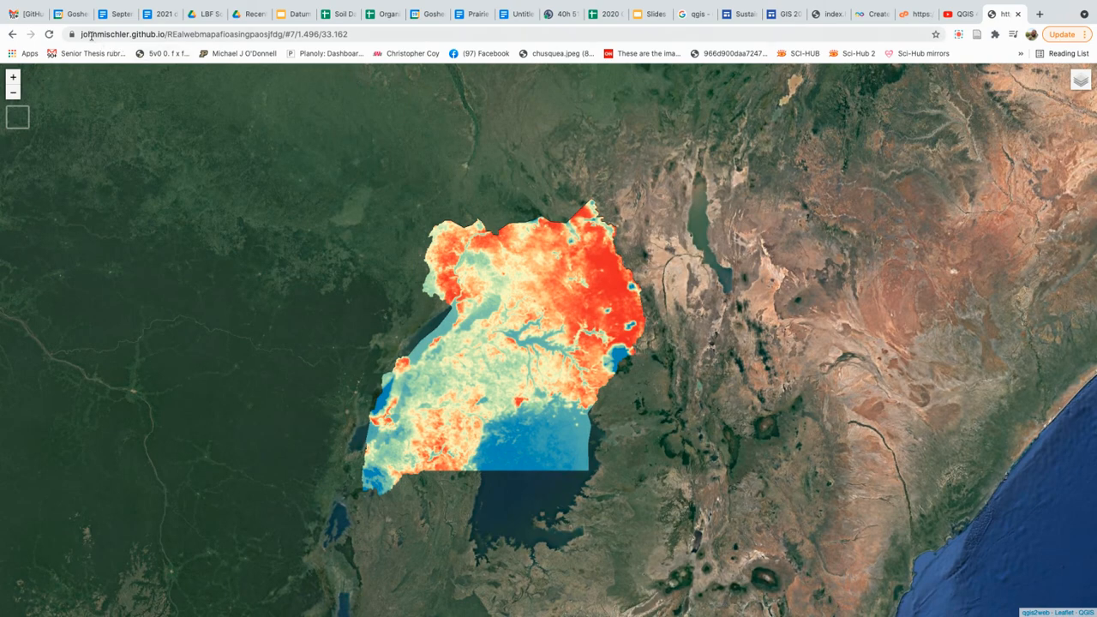
drag(81, 34, 279, 34)
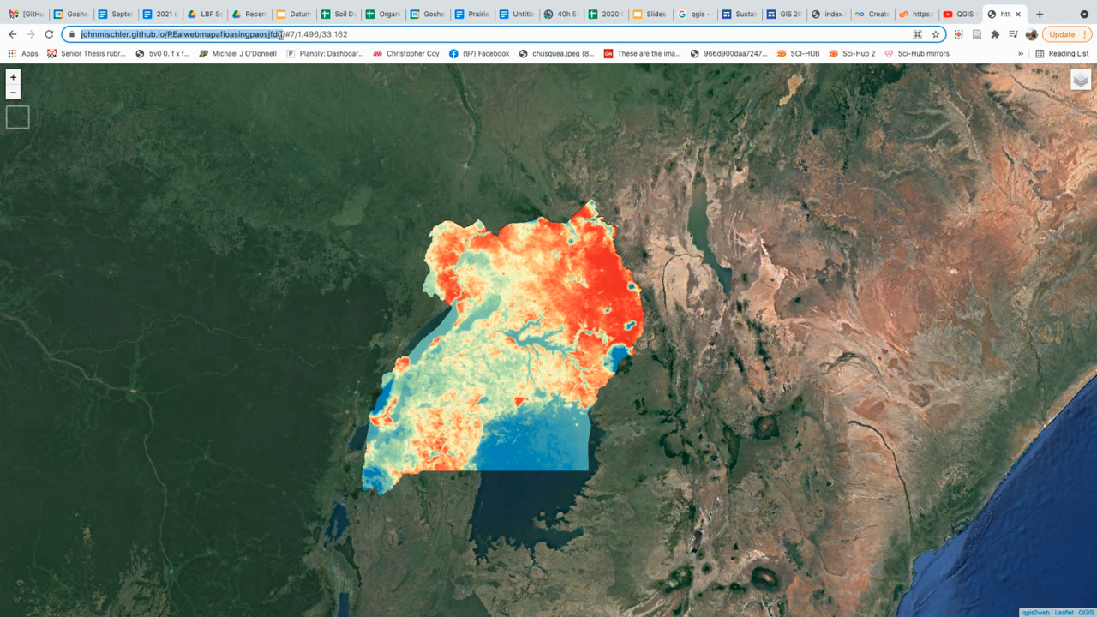
drag(280, 34, 280, 34)
key(ctrl+c)
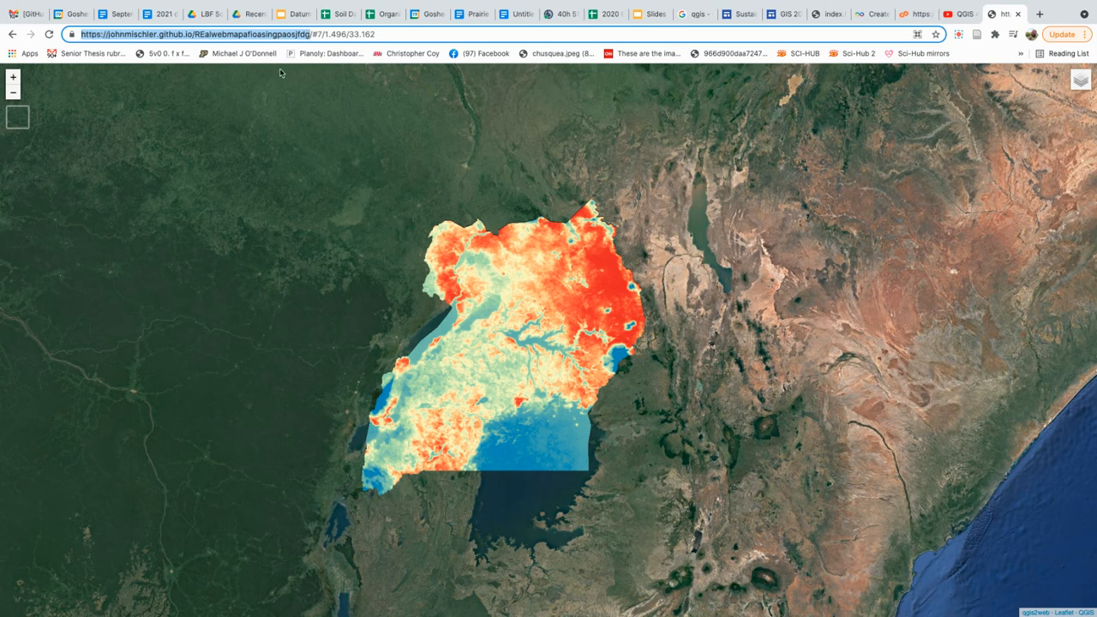
key(ctrl+t)
key(ctrl+v)
key(Return)
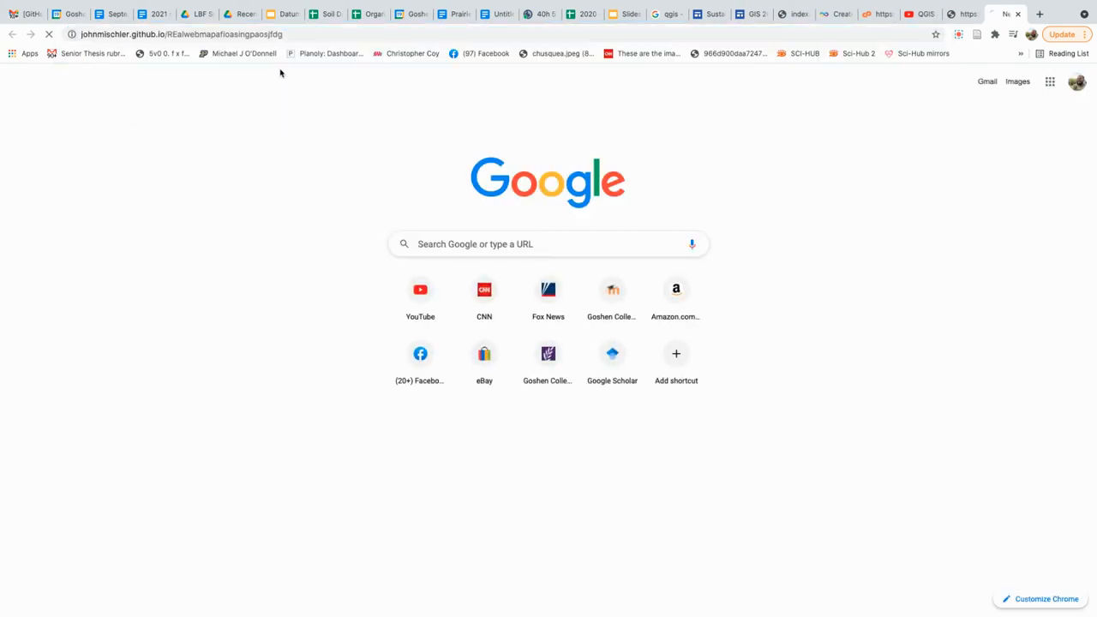